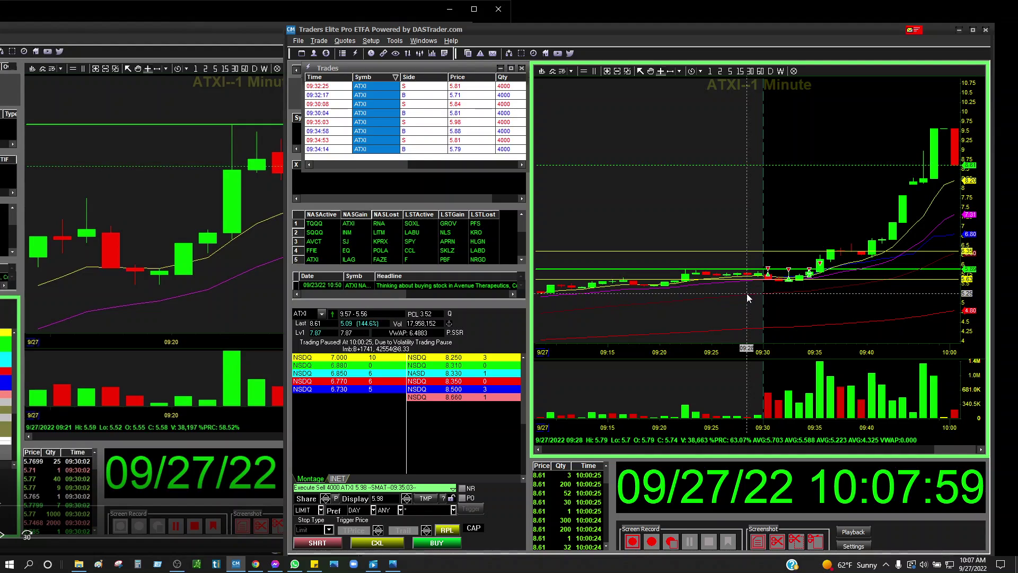
# Zoom the ATXI 1-minute chart onto the 09:29–09:32 bars holding the buy and sell markers.
pyautogui.scroll(3, 767, 280)
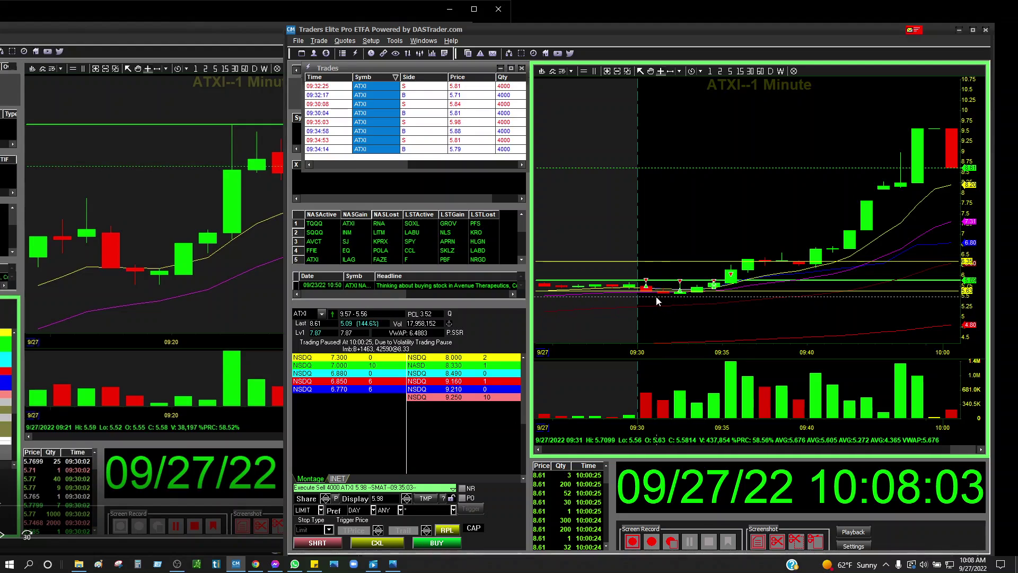
pyautogui.scroll(-3, 719, 284)
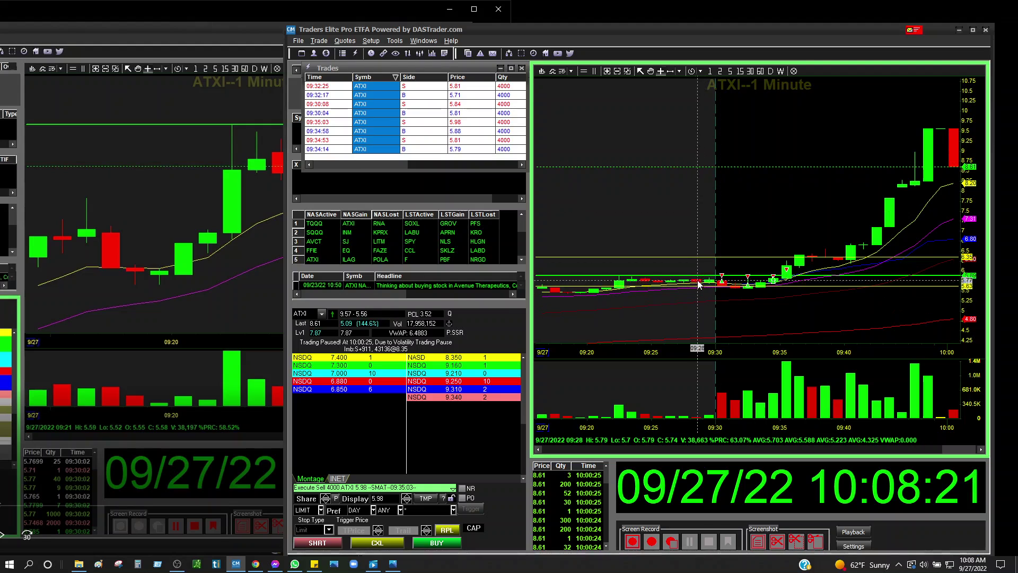
pyautogui.moveTo(706, 244); pyautogui.dragTo(760, 290)
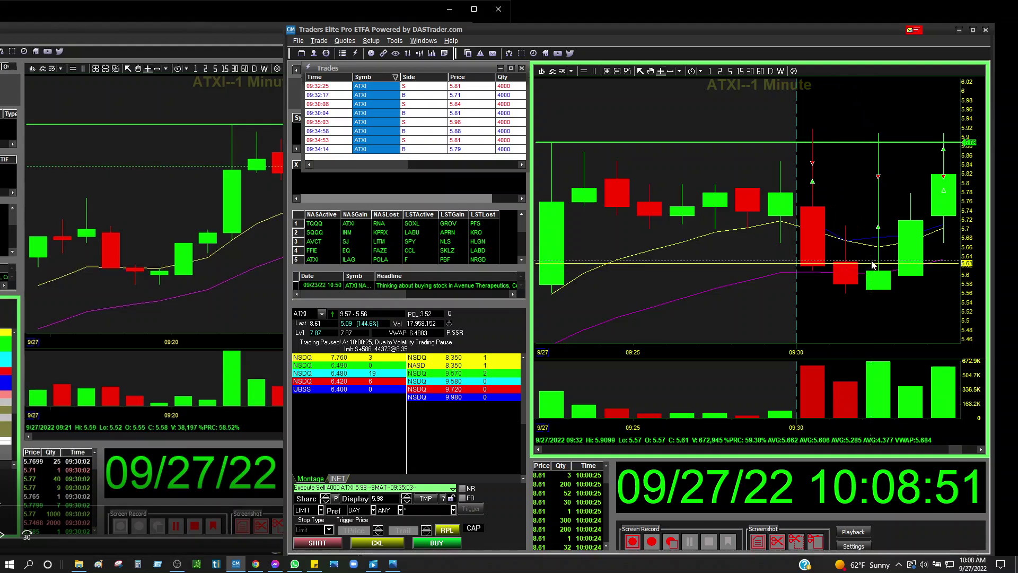
pyautogui.scroll(-3, 880, 257)
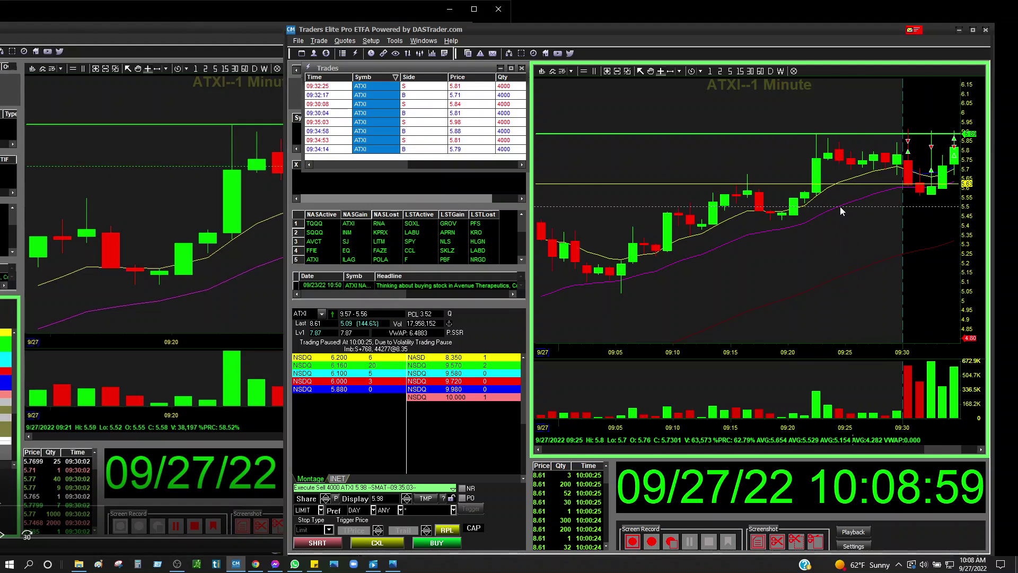
pyautogui.scroll(-3, 840, 206)
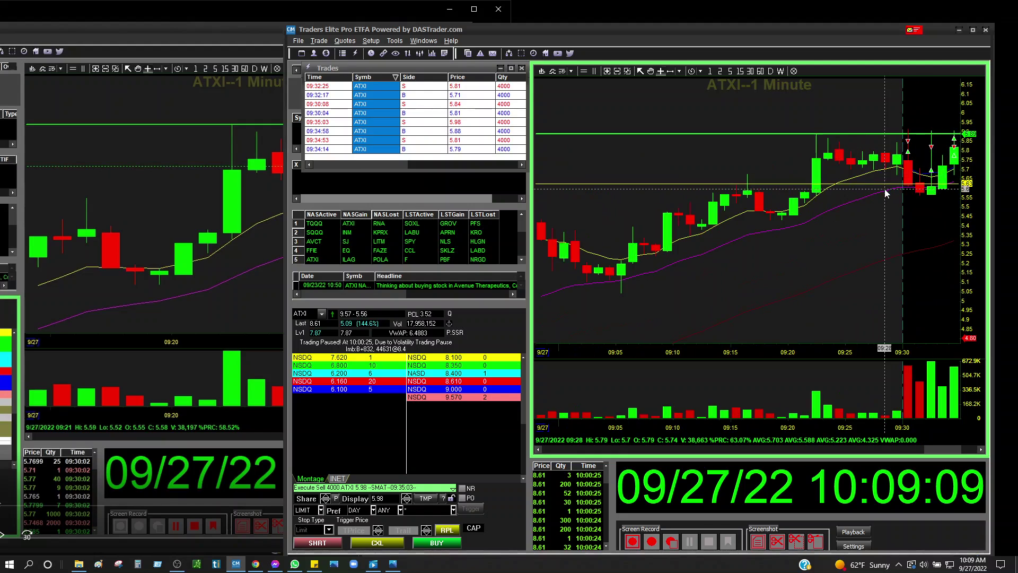
pyautogui.scroll(3, 885, 189)
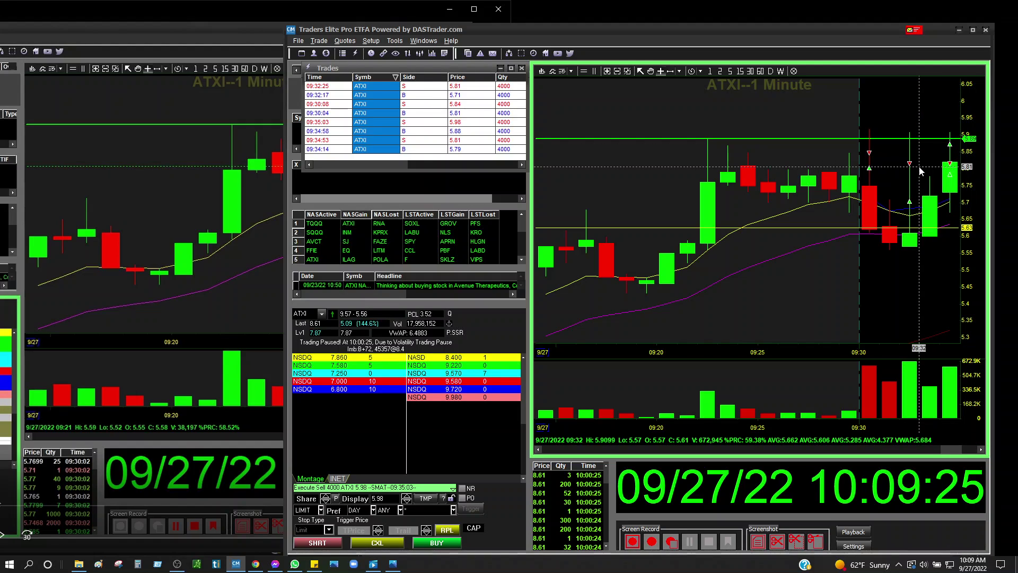
pyautogui.scroll(2, 897, 194)
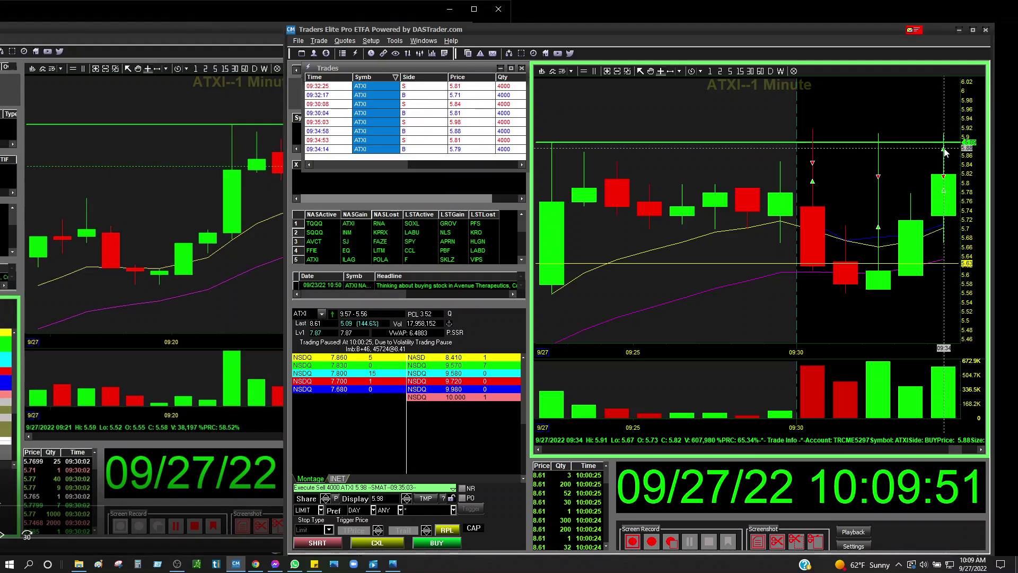
# Advance the ATXI replay two bars to show the tall green 09:35 candle, then zoom out to 08:55.
pyautogui.click(982, 451)
pyautogui.click(983, 451)
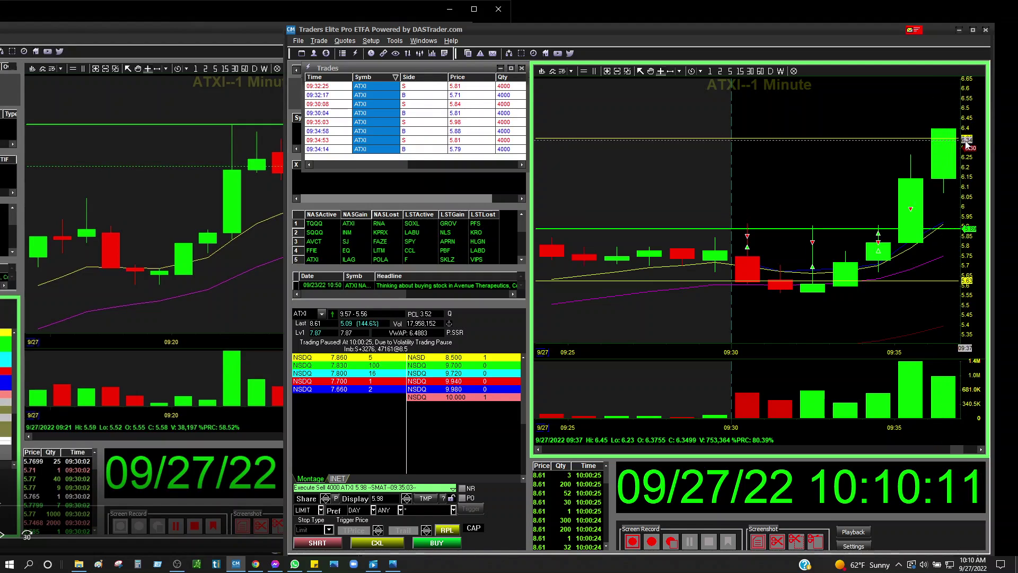
pyautogui.scroll(-5, 948, 142)
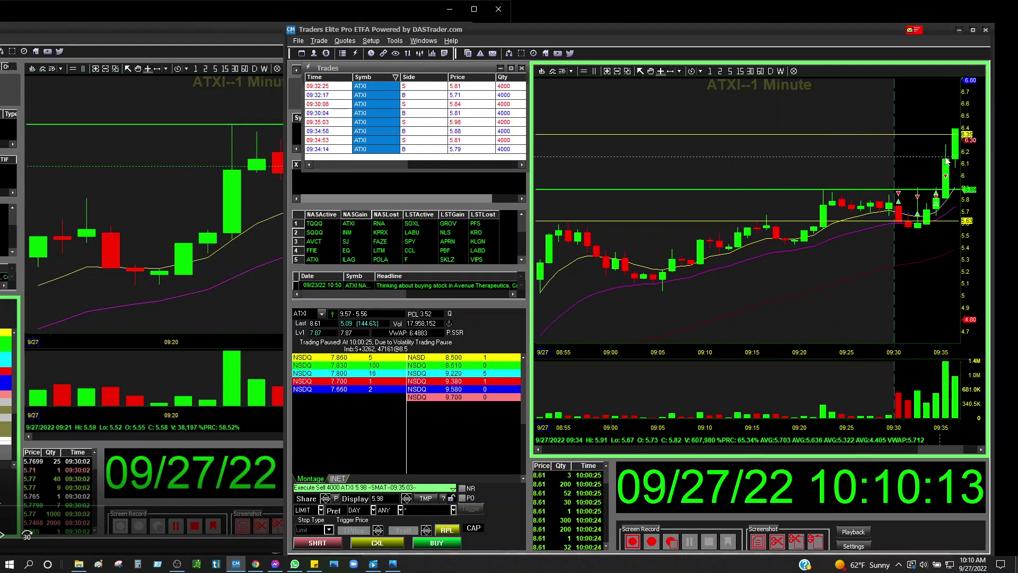
# Switch the ATXI chart to daily bars and adjust its zoom.
pyautogui.click(771, 71)
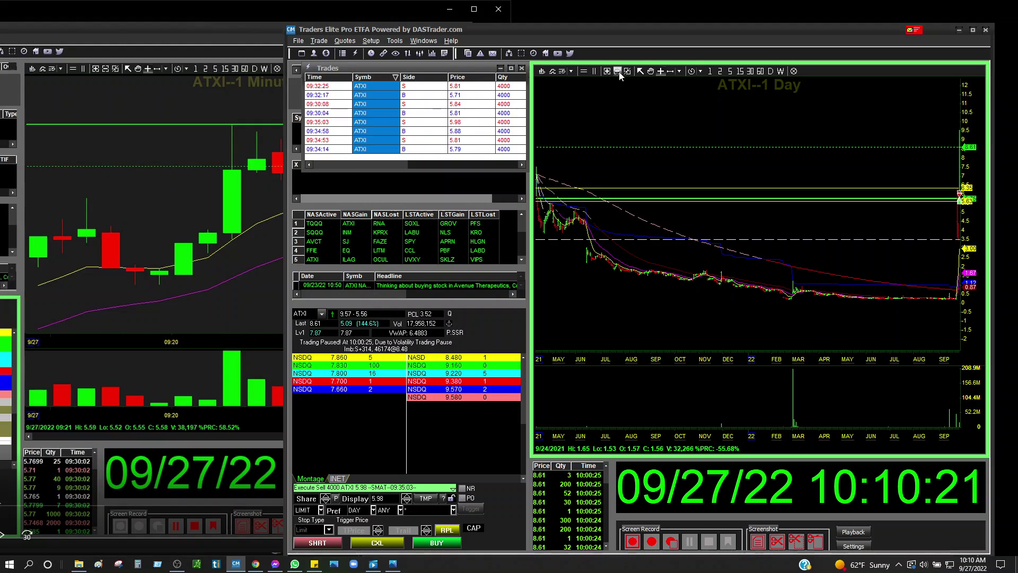
pyautogui.scroll(3, 911, 253)
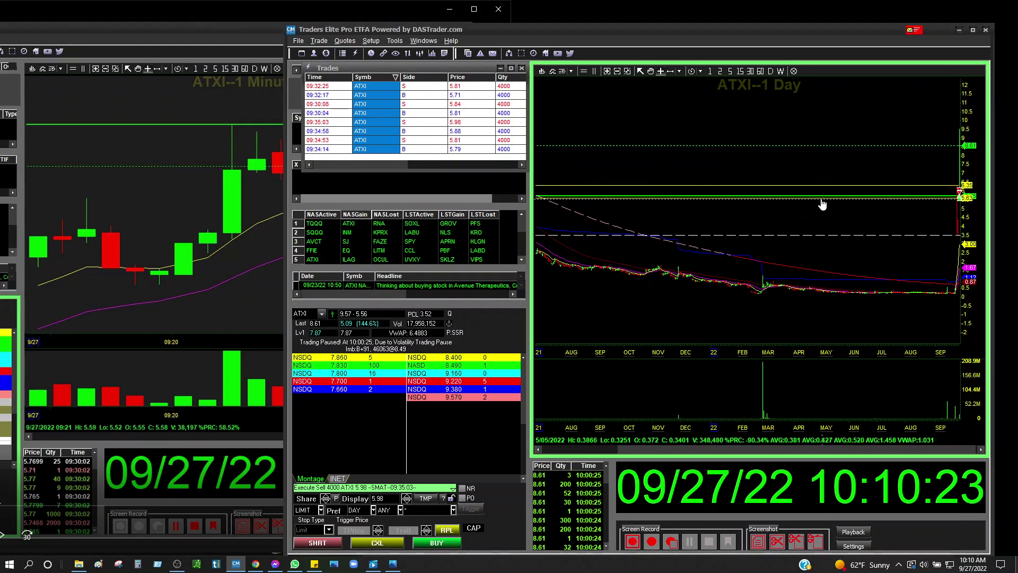
pyautogui.scroll(10, 911, 254)
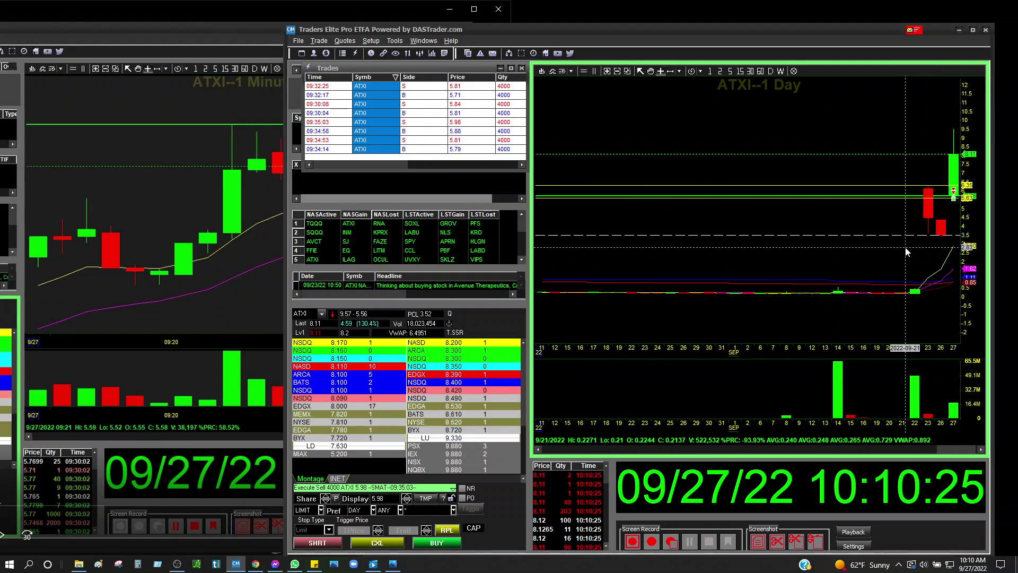
pyautogui.scroll(2, 908, 253)
pyautogui.scroll(-6, 908, 247)
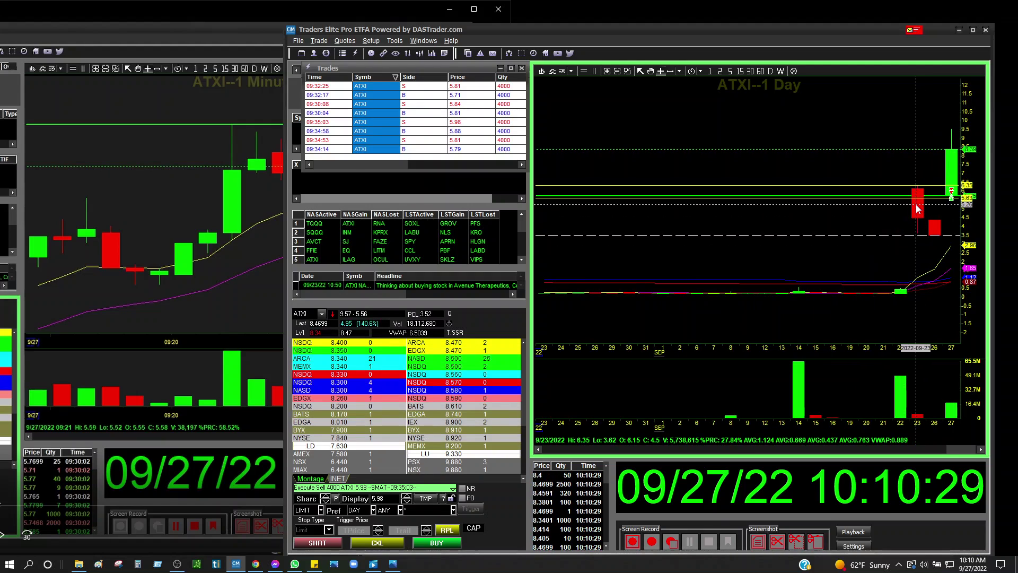
pyautogui.moveTo(919, 211)
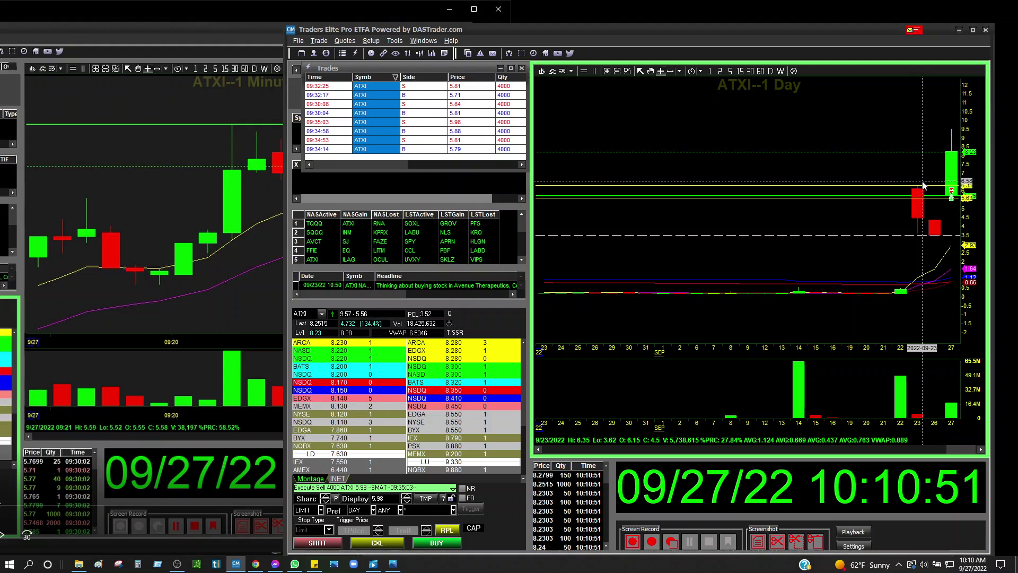
pyautogui.scroll(-10, 885, 236)
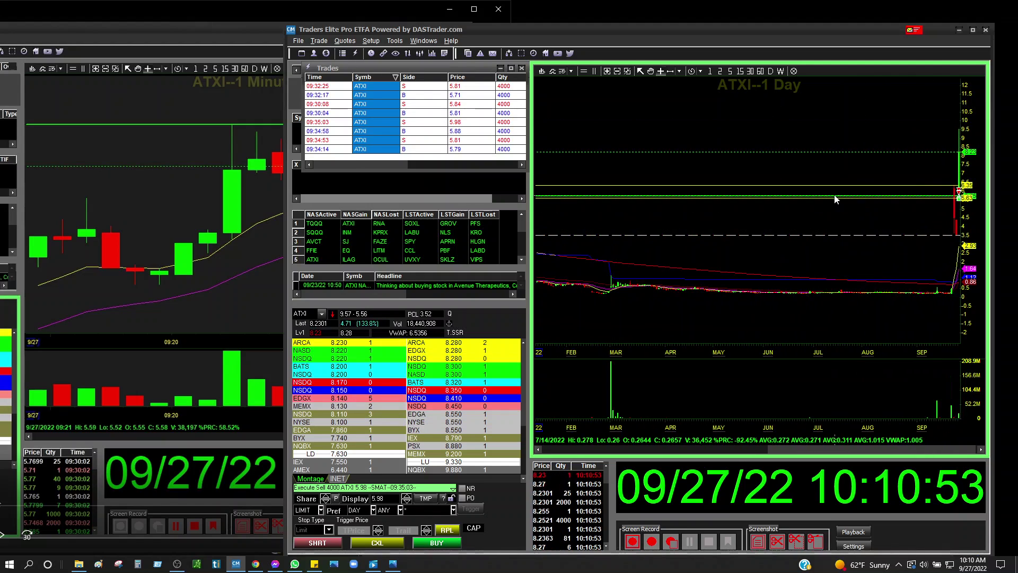
pyautogui.scroll(-5, 835, 194)
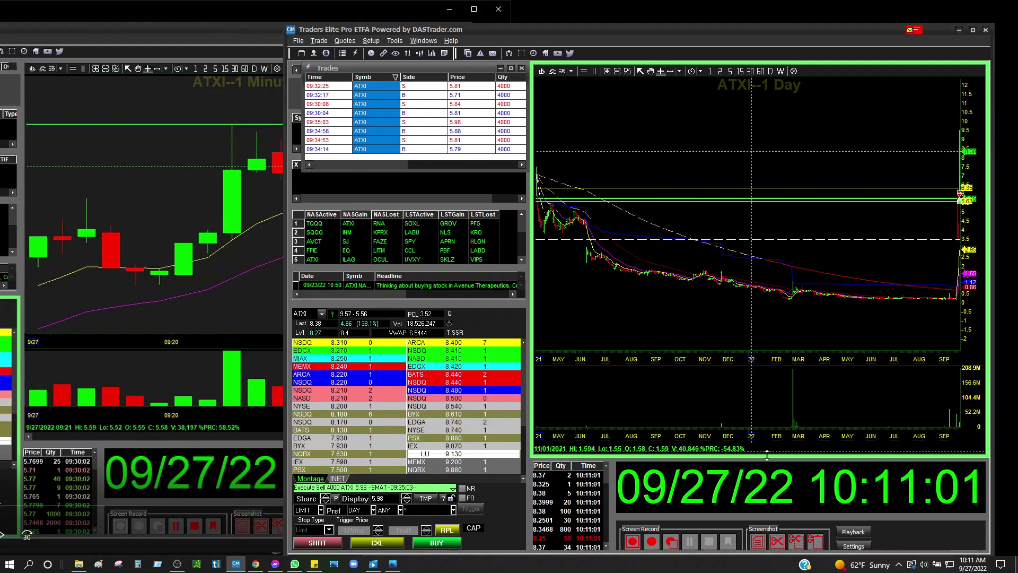
# Zoom the ATXI daily chart in to cover 2019 through August 2022, price near 8.29.
pyautogui.click(536, 259)
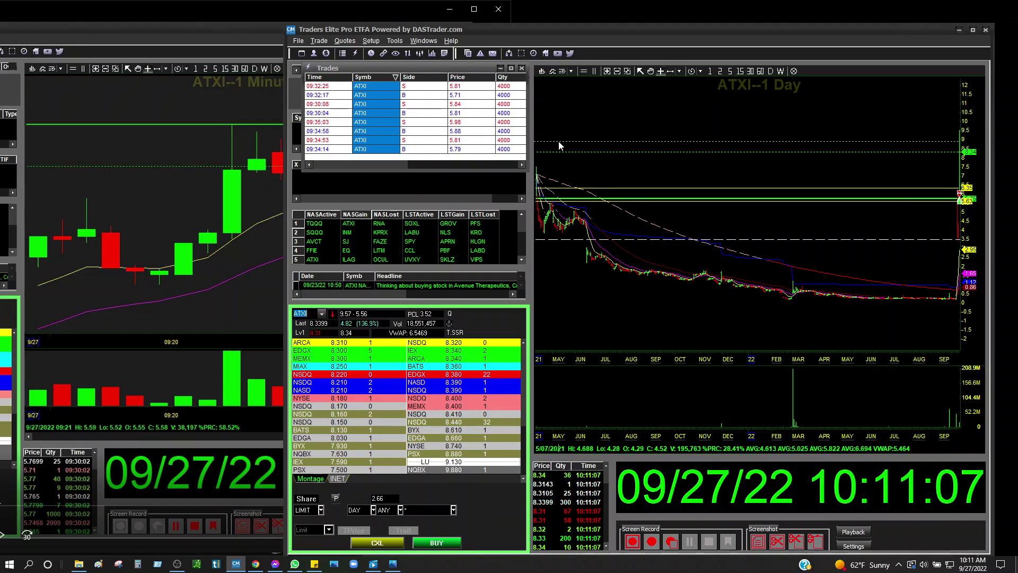
pyautogui.scroll(-5, 566, 171)
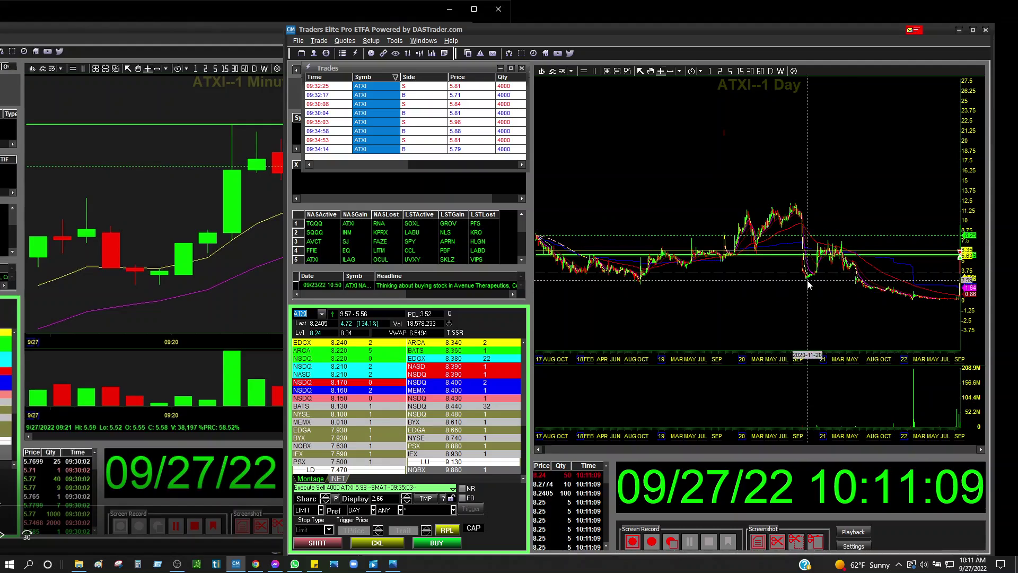
pyautogui.scroll(3, 790, 267)
pyautogui.scroll(2, 843, 278)
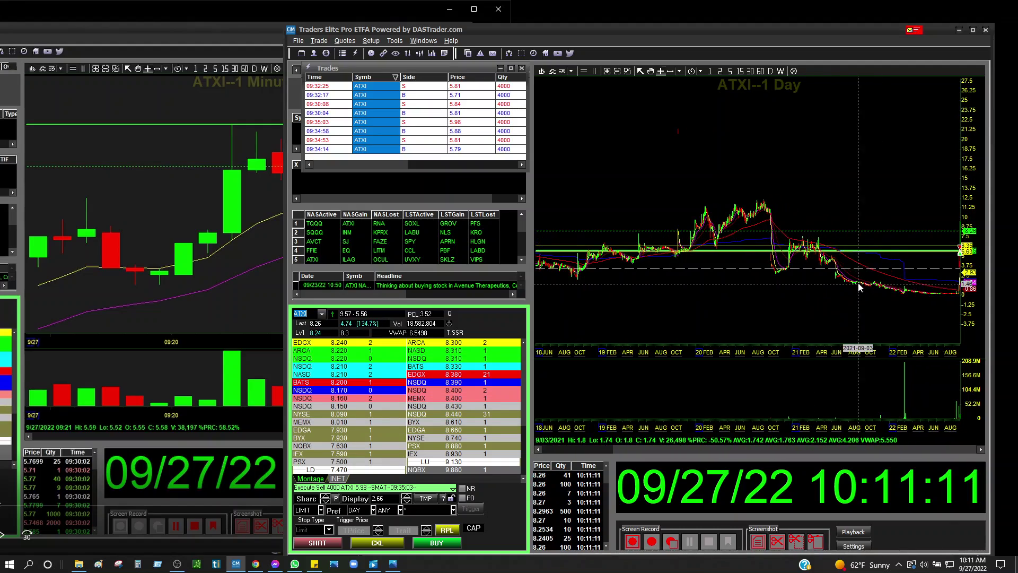
pyautogui.scroll(3, 843, 261)
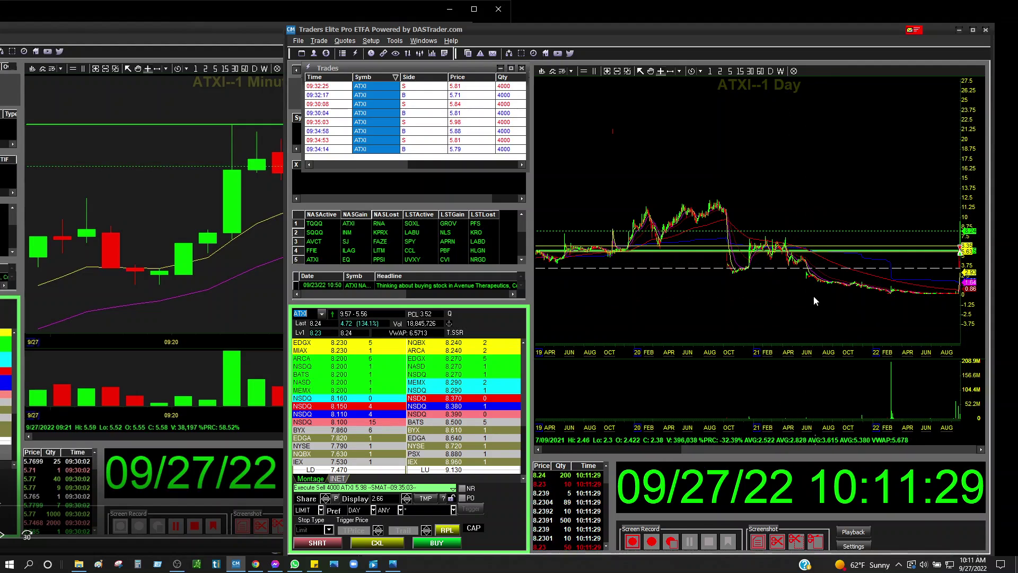
pyautogui.scroll(1, 813, 272)
pyautogui.scroll(1, 814, 272)
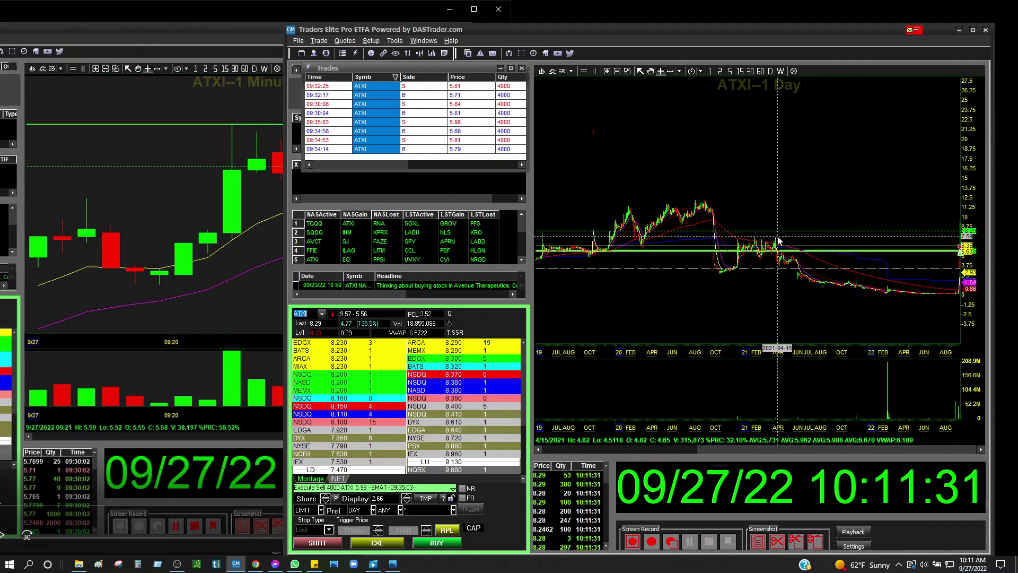
pyautogui.scroll(1, 801, 255)
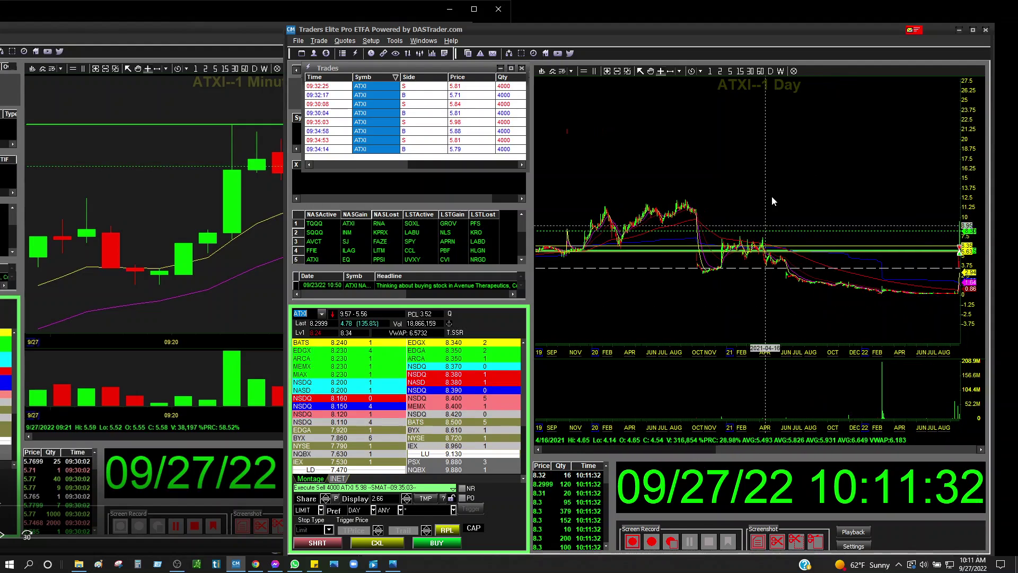
# Return the ATXI chart to 1-minute bars and bring the 09:30 replay window to the front.
pyautogui.click(711, 72)
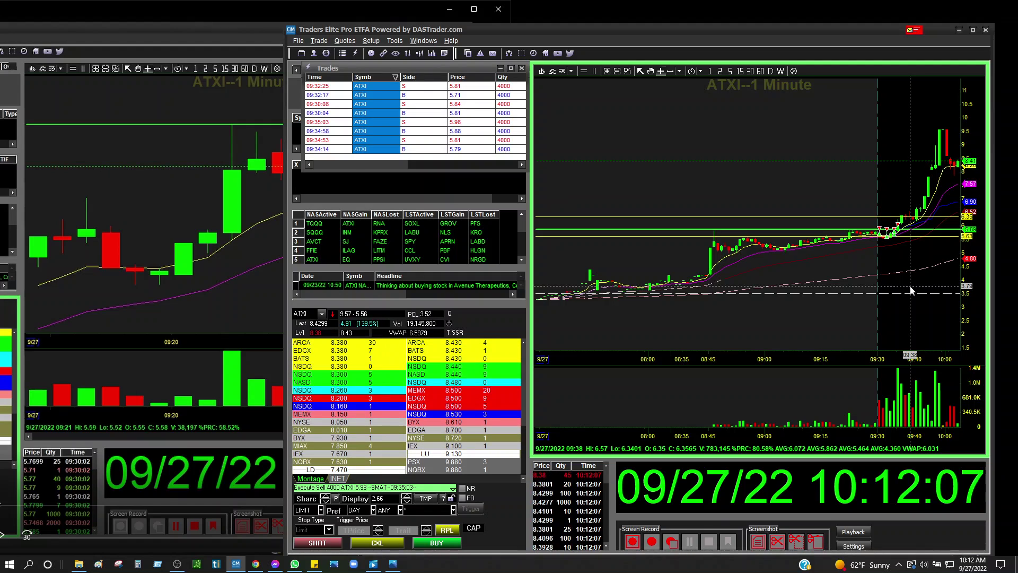
pyautogui.click(251, 280)
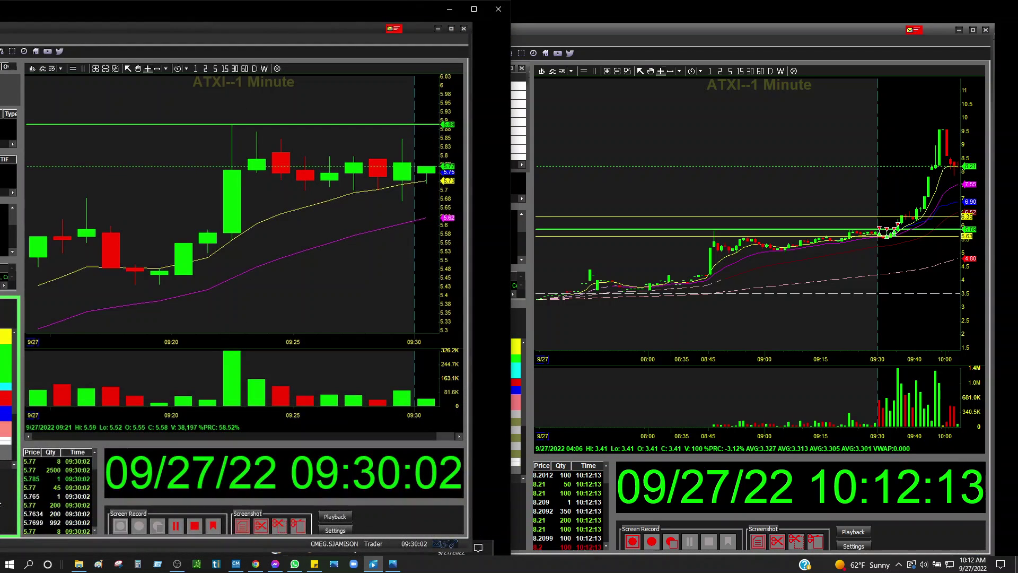
# Shift the replay window left and skip ahead 30 seconds to 09:31:34, showing the red 09:31 bar.
pyautogui.moveTo(353, 13); pyautogui.dragTo(339, 11)
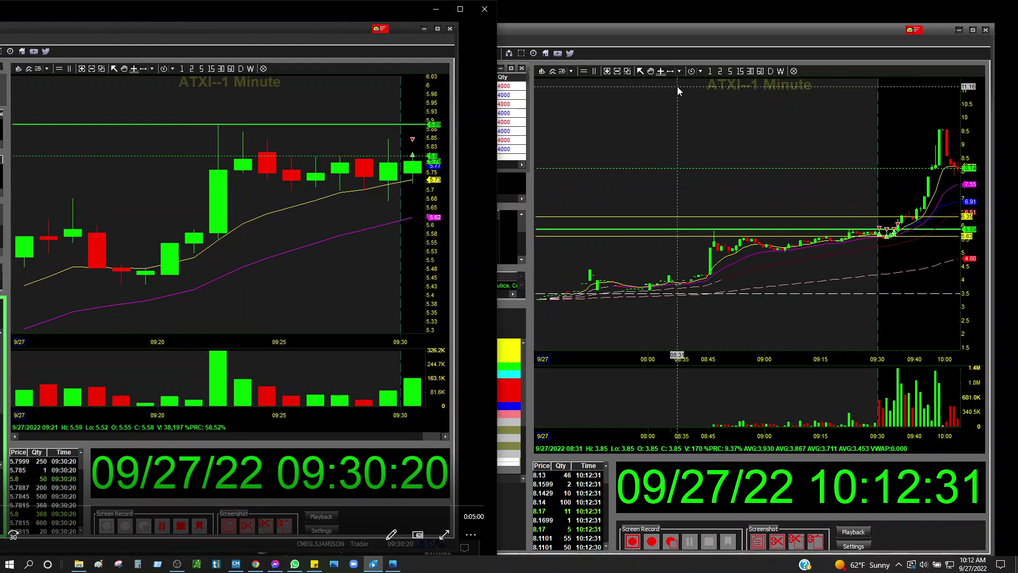
pyautogui.click(828, 70)
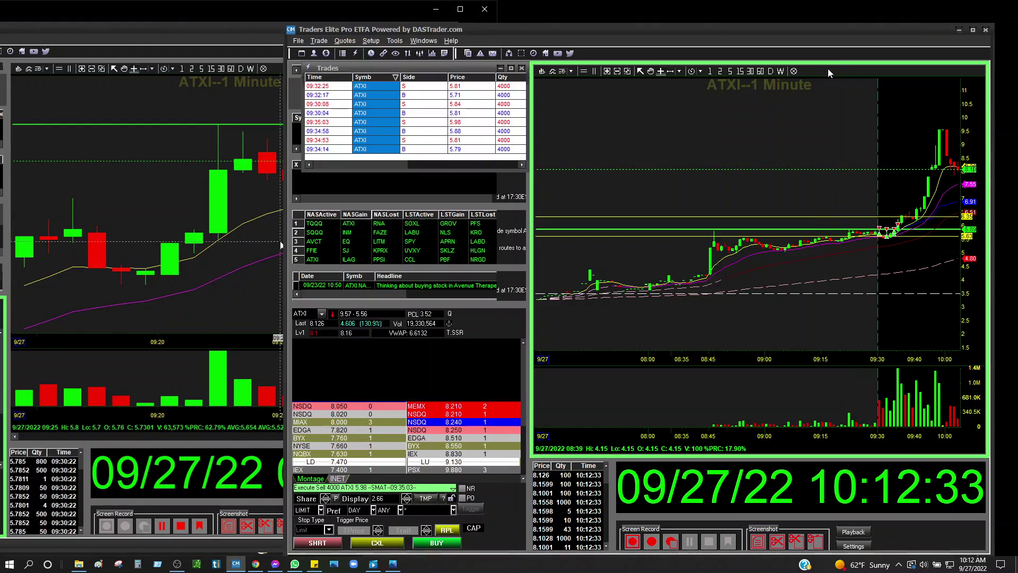
pyautogui.click(272, 276)
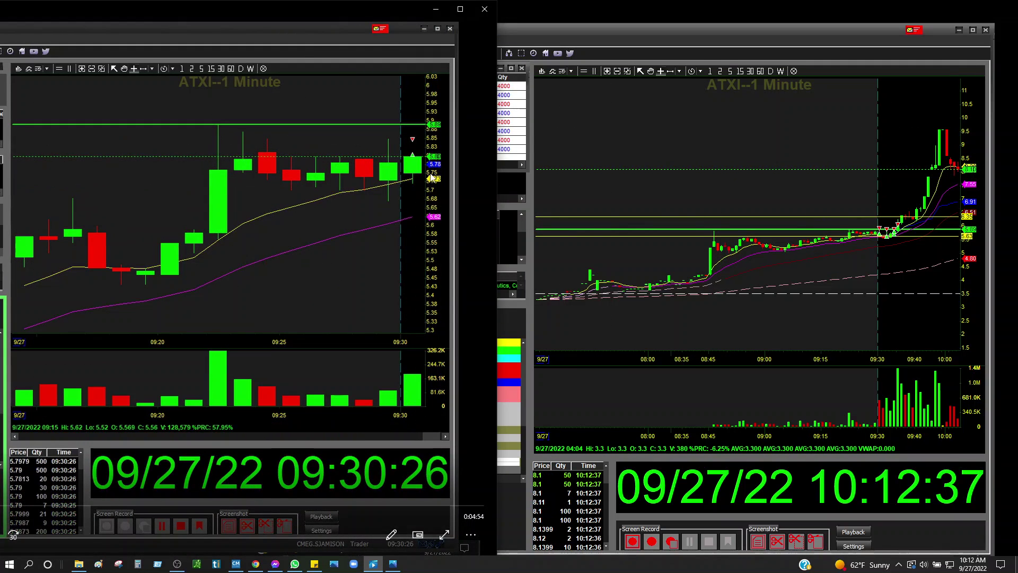
pyautogui.click(13, 537)
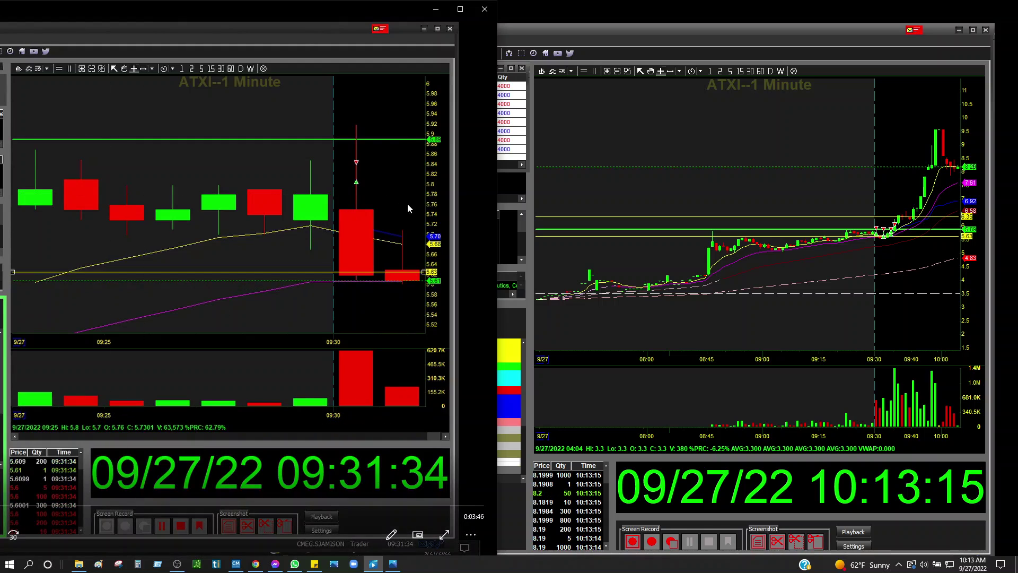
# Zoom out the replay chart and skip ahead 30 seconds, letting it run to 09:35:14.
pyautogui.scroll(-2, 264, 97)
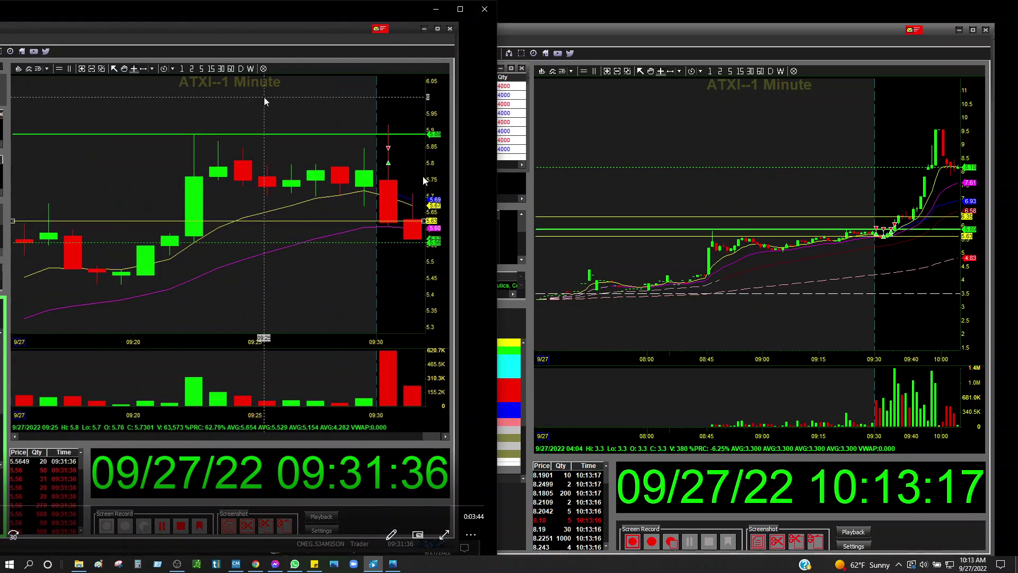
pyautogui.scroll(-2, 264, 97)
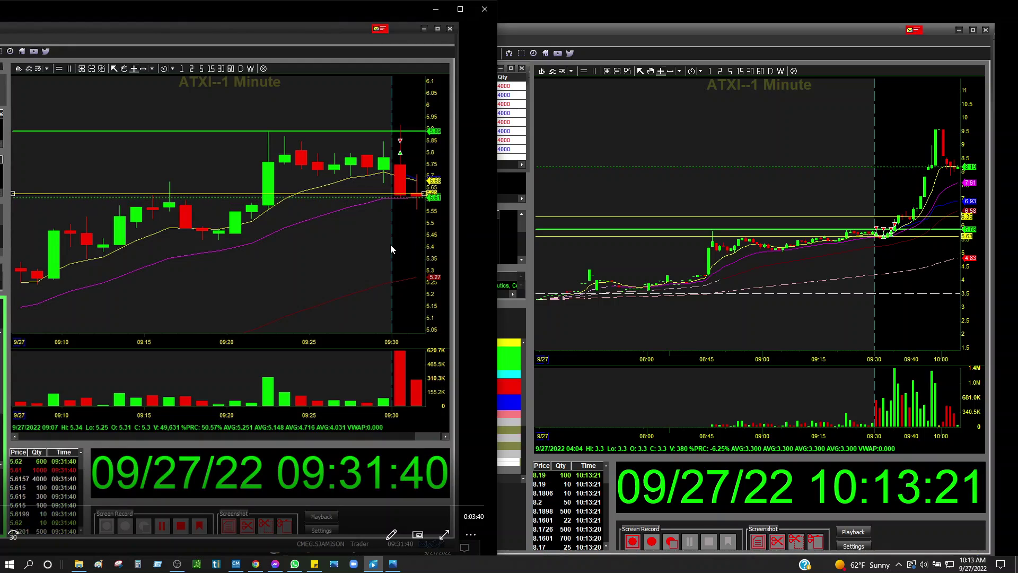
pyautogui.click(13, 534)
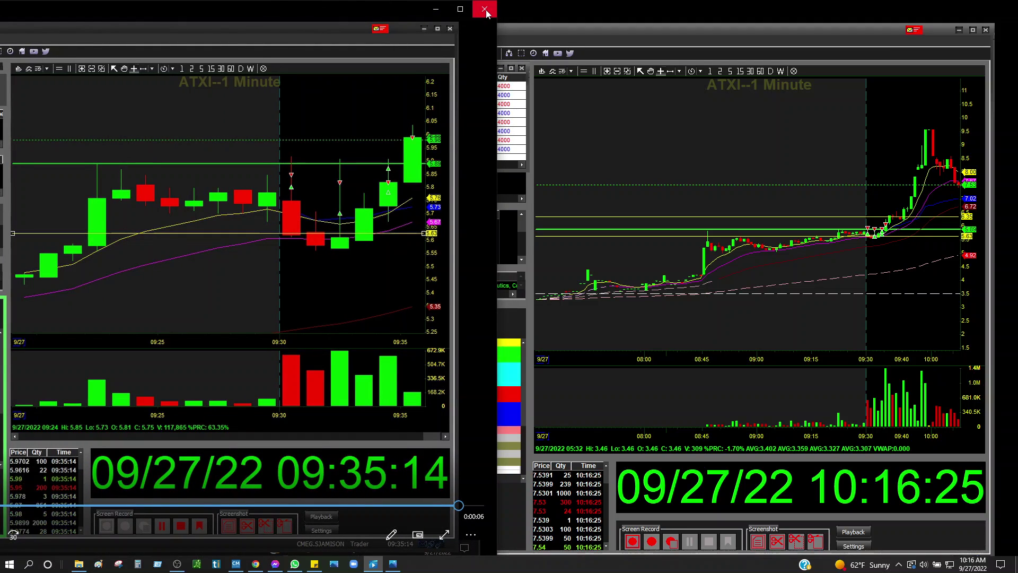
# Close the replay player and sort the ATXI trades by time, 09:35:03 down to 09:30:04.
pyautogui.click(485, 10)
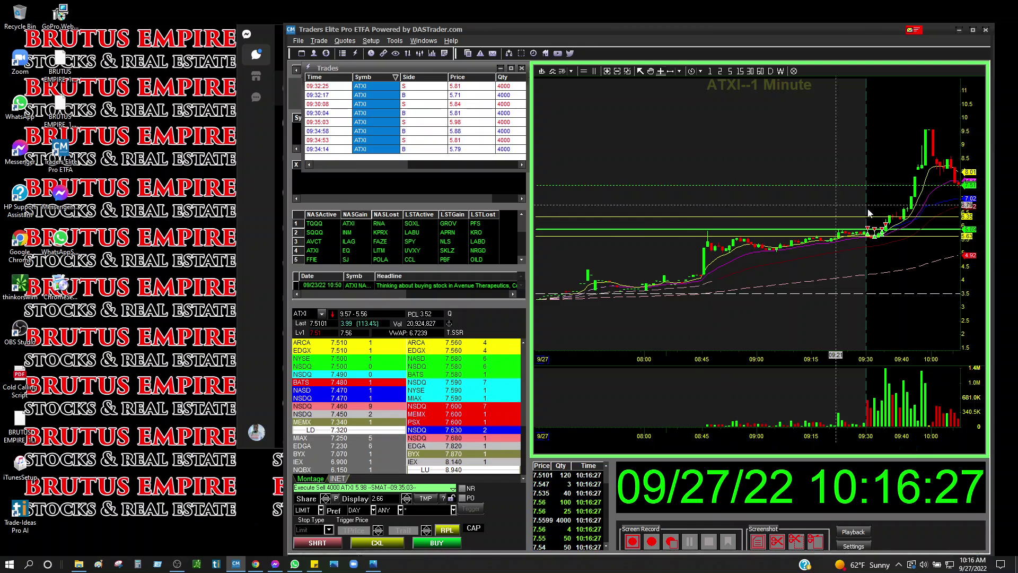
pyautogui.scroll(5, 899, 253)
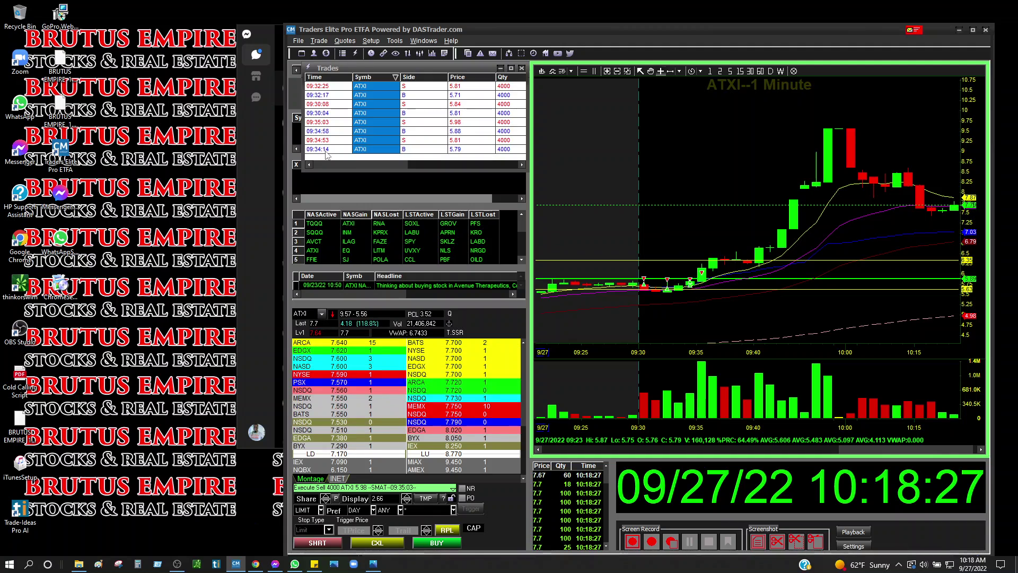
pyautogui.click(339, 78)
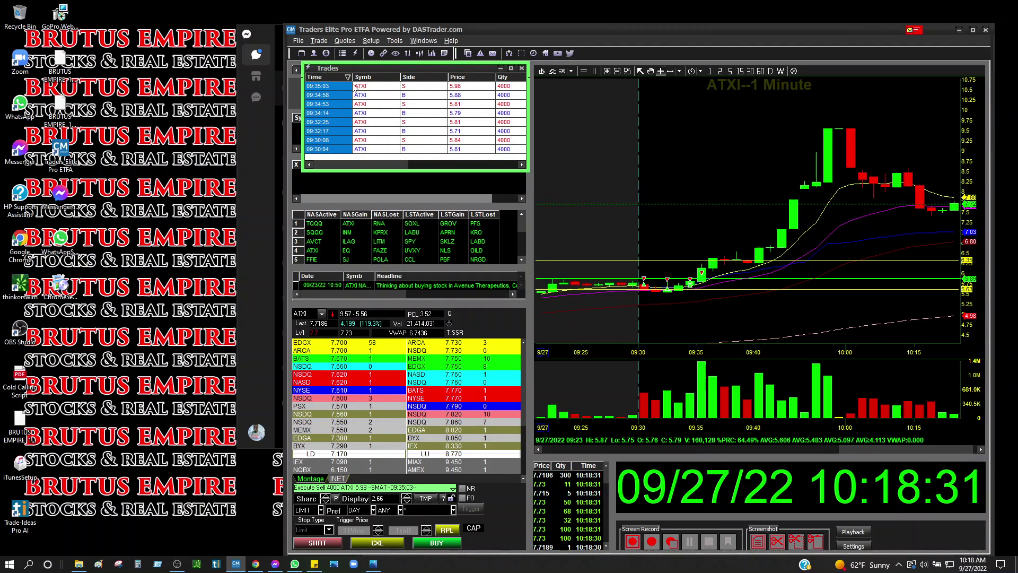